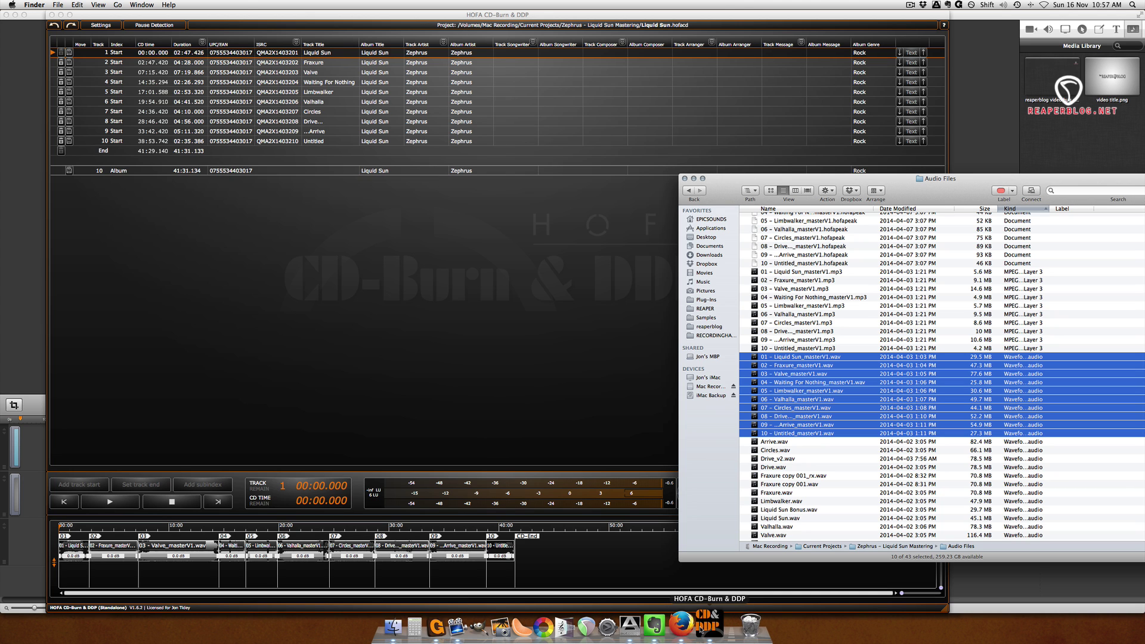
Step: Bring the HOFA CD-Burn & DDP product page in Firefox to the front
{"action": "left_click", "coordinate": [686, 627]}
Step: Scroll the hofa-plugins.de product page through the features down to the prices
{"action": "scroll", "coordinate": [248, 180], "scroll_direction": "up", "scroll_amount": 5}
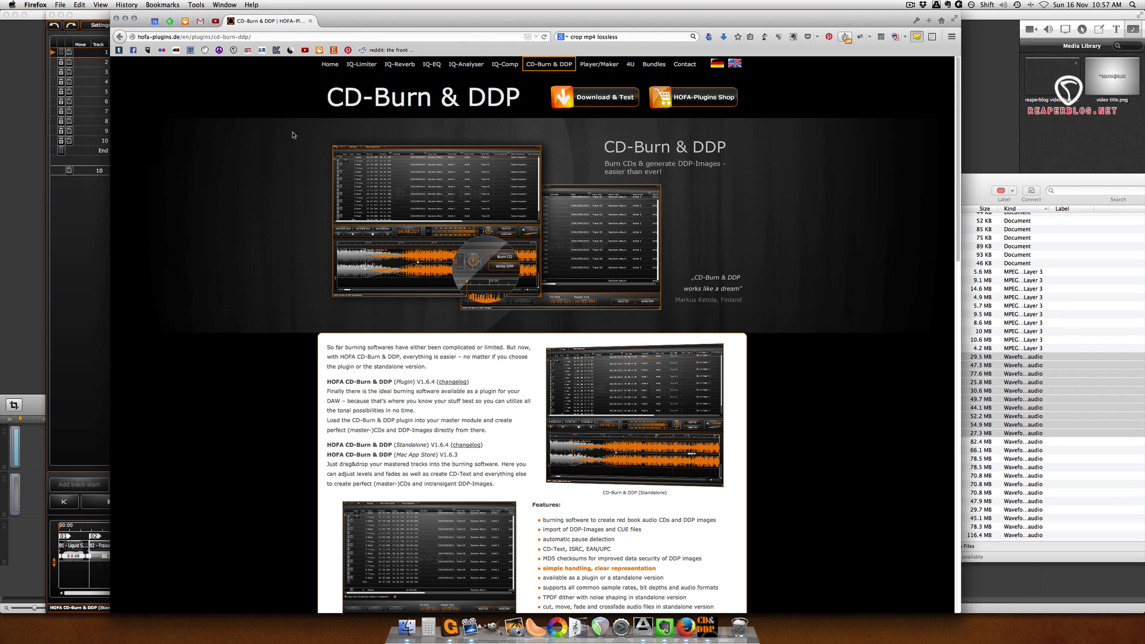
{"action": "scroll", "coordinate": [268, 198], "scroll_direction": "down", "scroll_amount": 1}
{"action": "scroll", "coordinate": [268, 198], "scroll_direction": "down", "scroll_amount": 3}
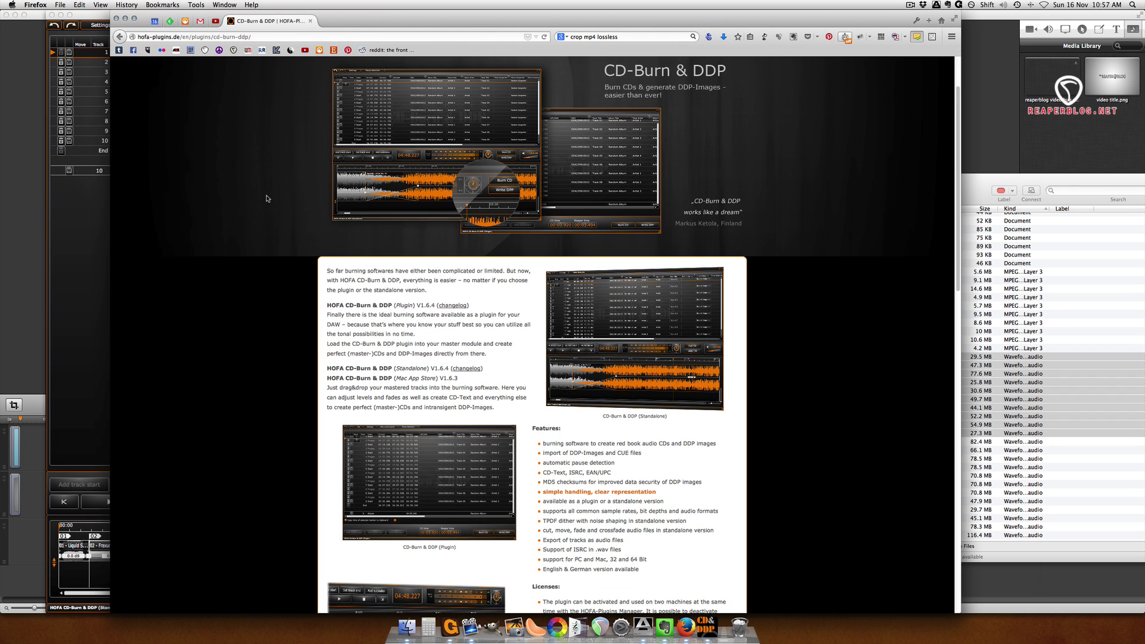
{"action": "scroll", "coordinate": [266, 198], "scroll_direction": "down", "scroll_amount": 2}
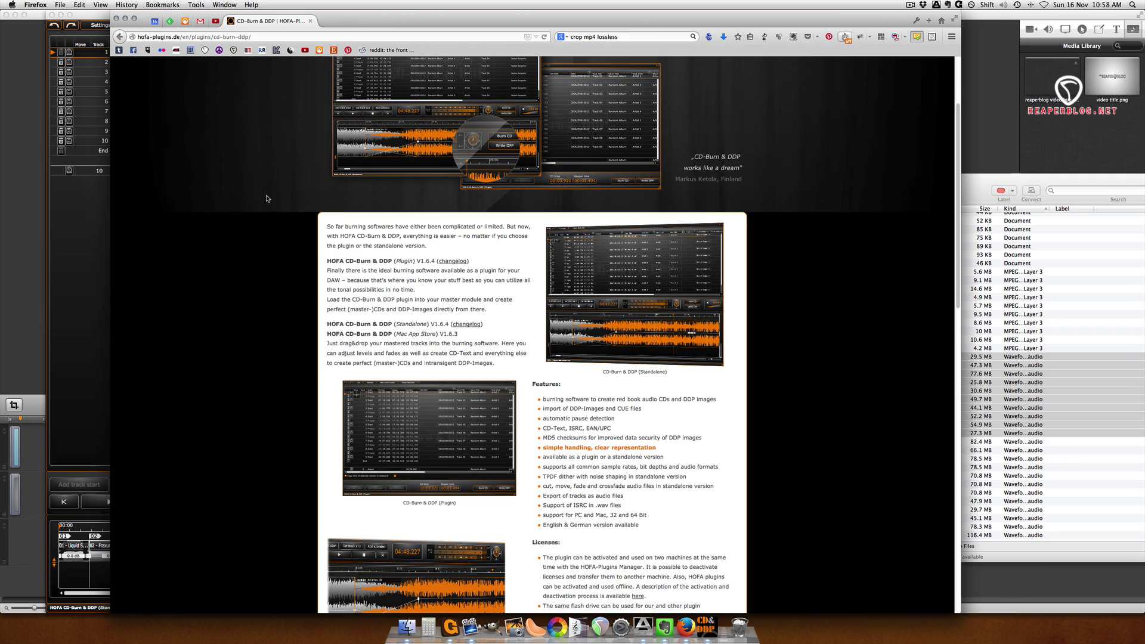
{"action": "scroll", "coordinate": [384, 224], "scroll_direction": "down", "scroll_amount": 5}
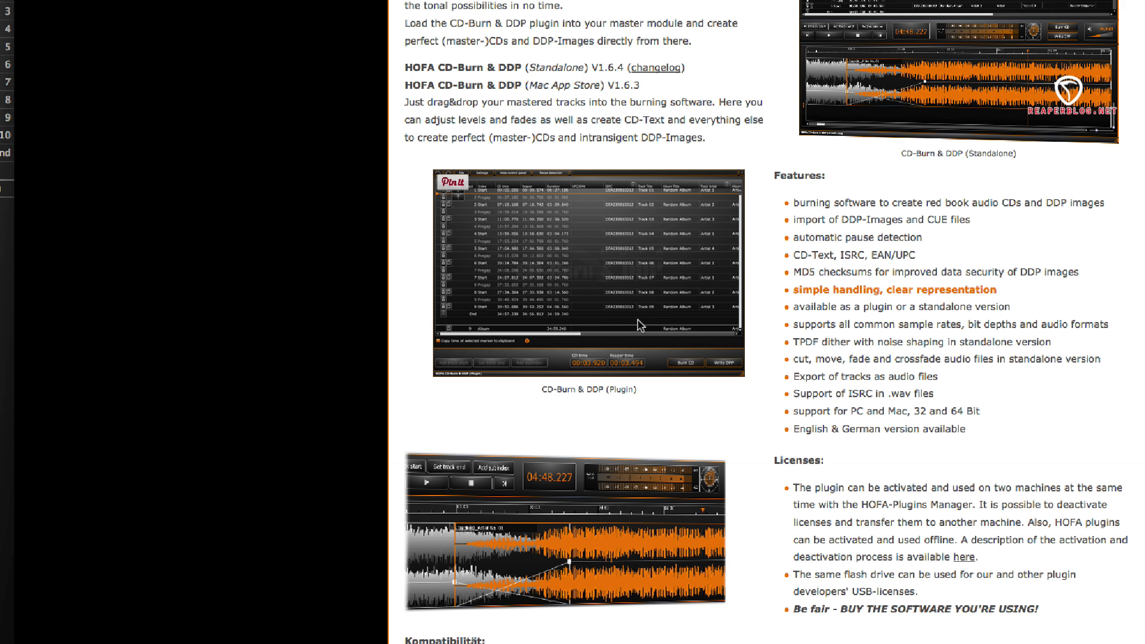
{"action": "scroll", "coordinate": [640, 325], "scroll_direction": "up", "scroll_amount": 5}
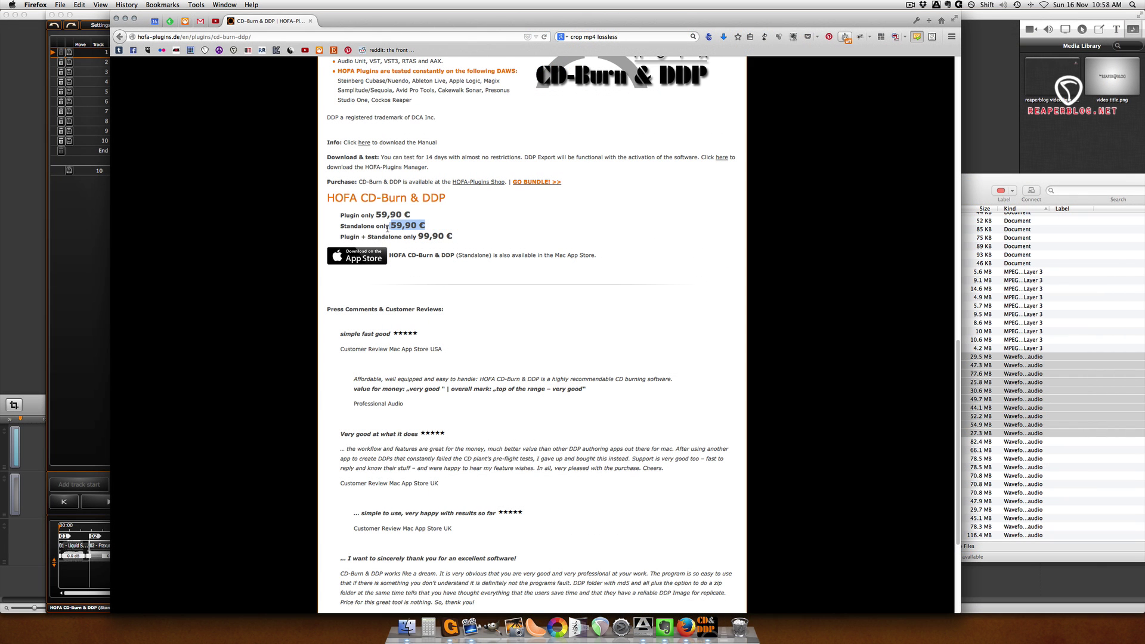
Step: Clear the standalone price highlight and return to the Liquid Sun project in HOFA
{"action": "left_click", "coordinate": [390, 228]}
{"action": "scroll", "coordinate": [323, 74], "scroll_direction": "up", "scroll_amount": 1}
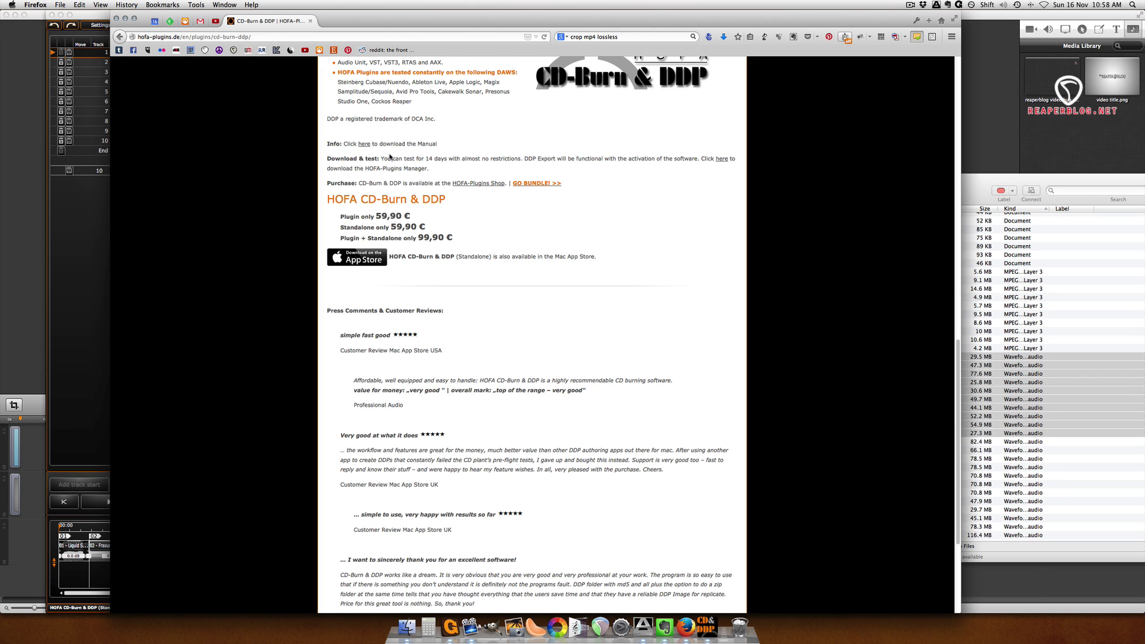
{"action": "left_click", "coordinate": [91, 202]}
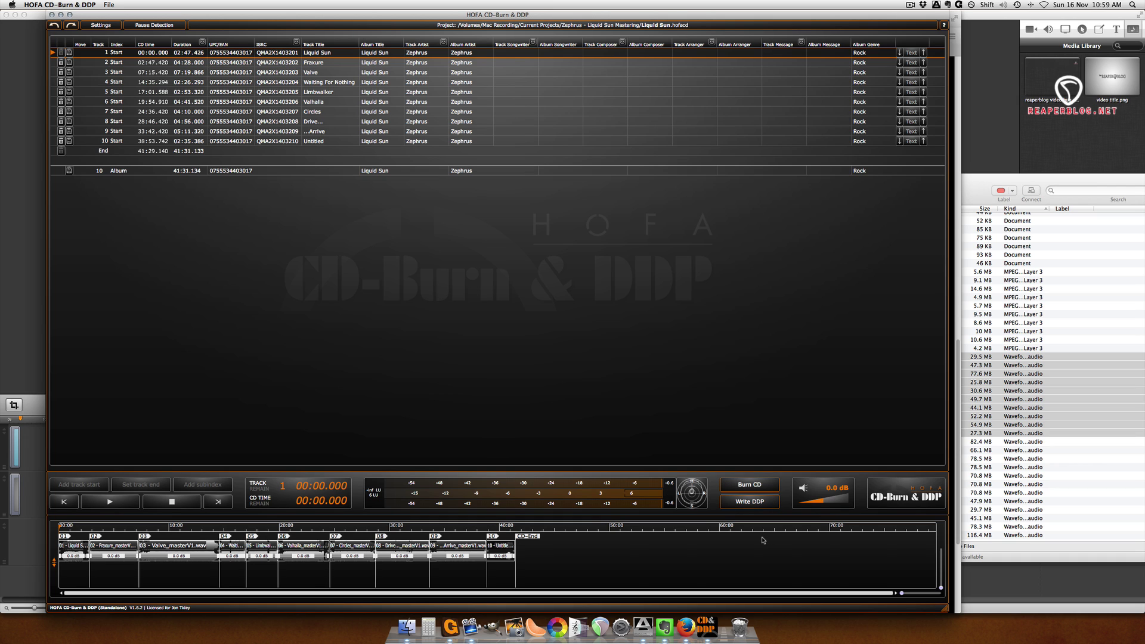
Step: Close the old project without saving and drag the ten masterV1.wav files onto the timeline
{"action": "key", "text": "super+q"}
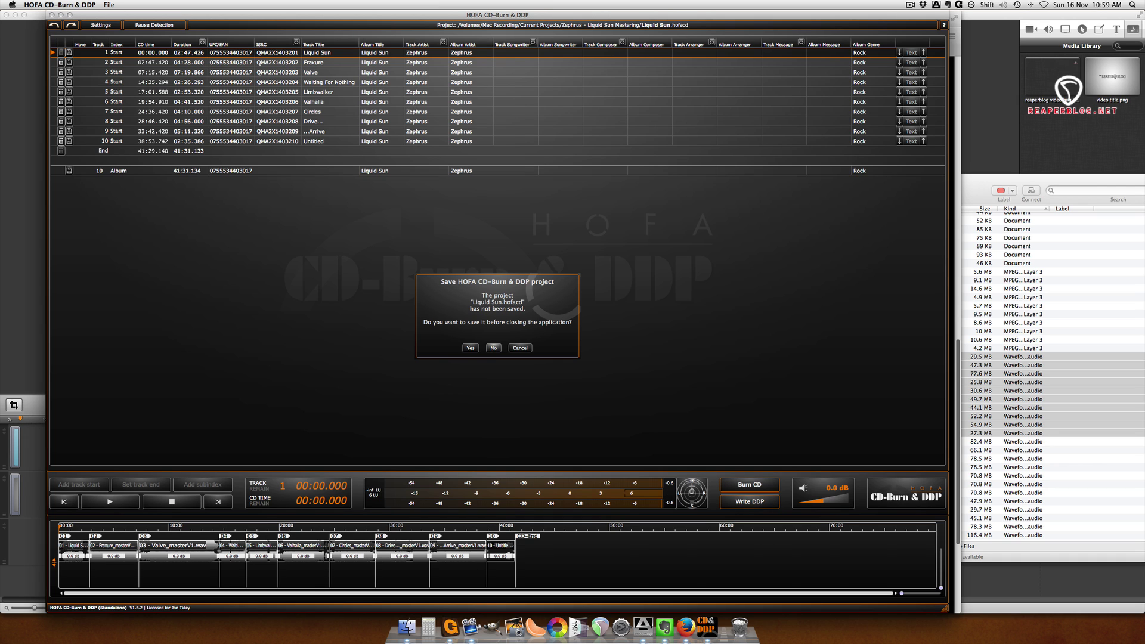
{"action": "left_click", "coordinate": [493, 348]}
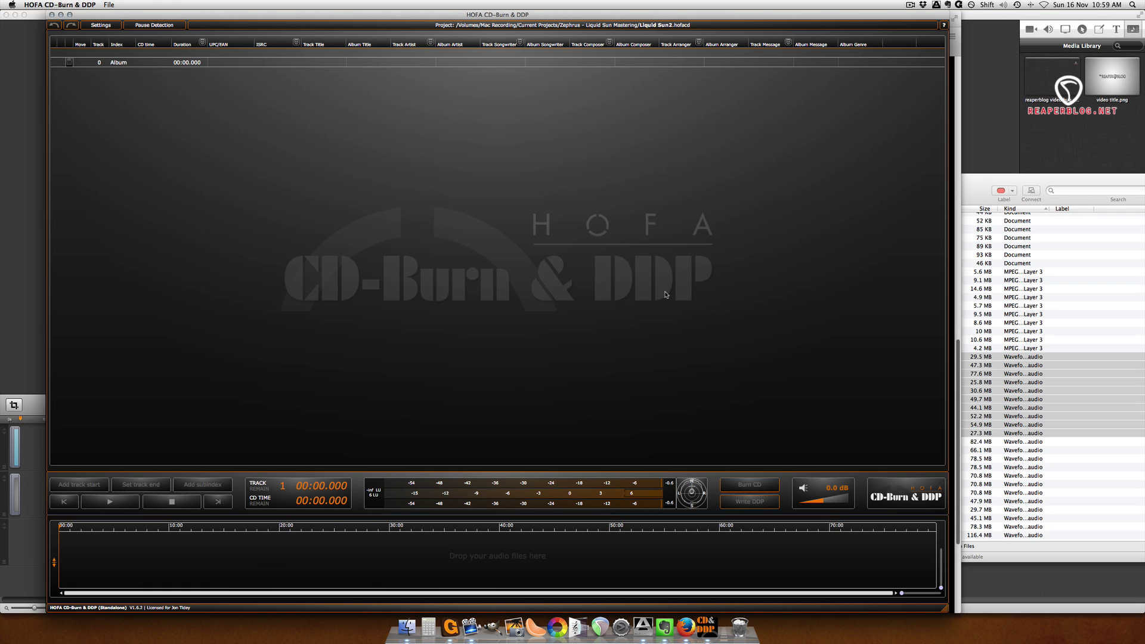
{"action": "left_click", "coordinate": [991, 210]}
{"action": "left_click_drag", "start_coordinate": [947, 203], "coordinate": [927, 147]}
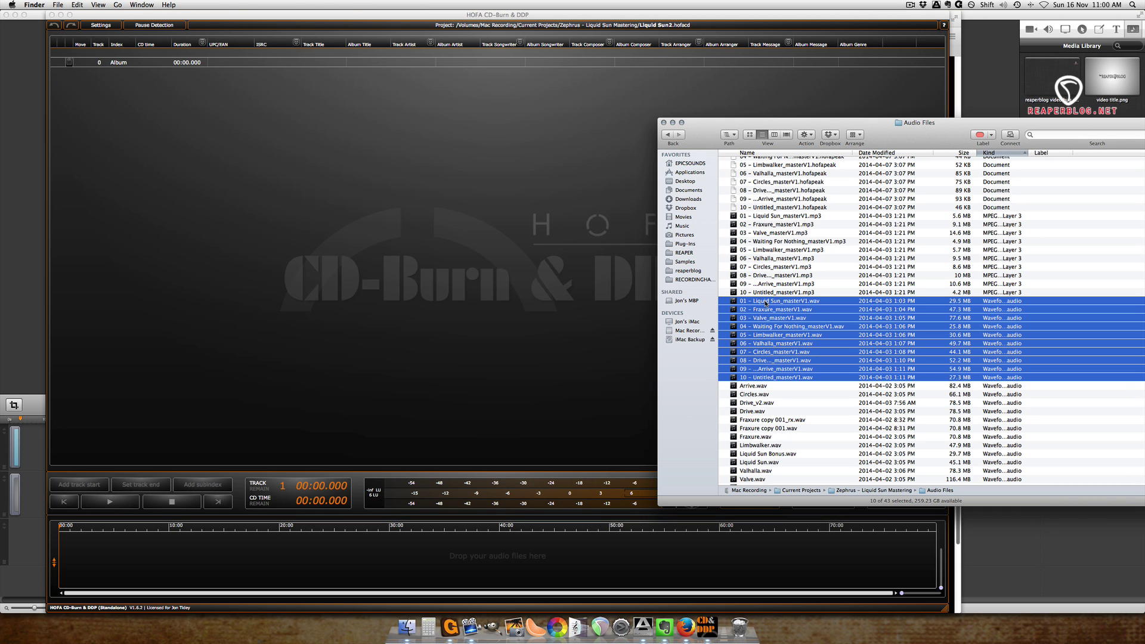
{"action": "left_click_drag", "start_coordinate": [768, 302], "coordinate": [109, 547]}
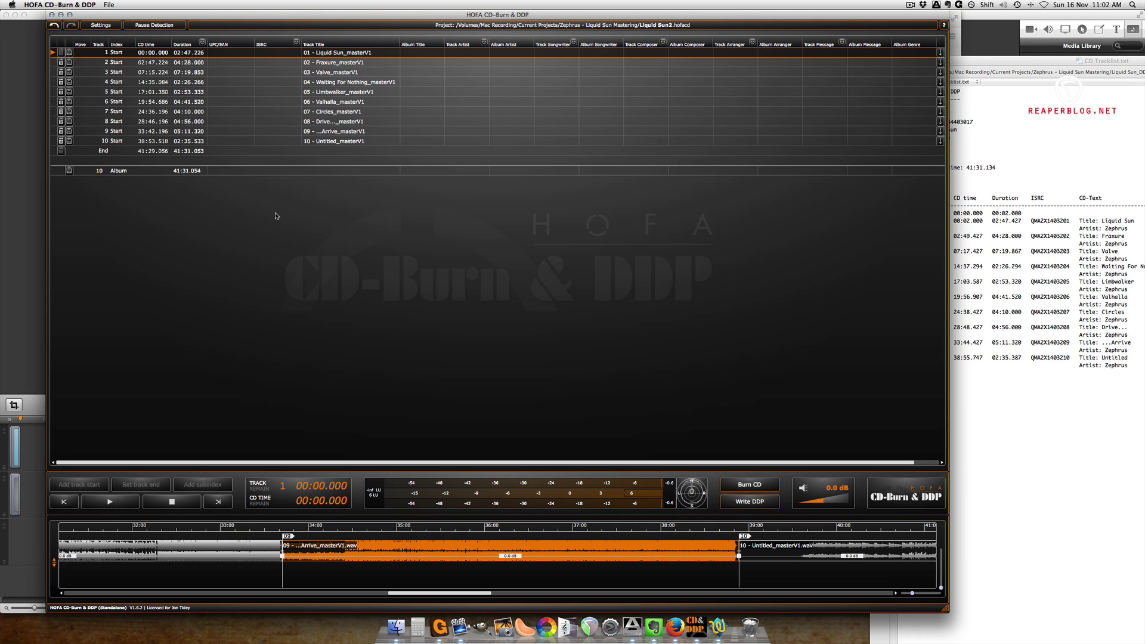
Step: Copy the album's UPC/EAN from the CD tracklist file into the project's UPC/EAN field
{"action": "scroll", "coordinate": [276, 216], "scroll_direction": "right", "scroll_amount": 1}
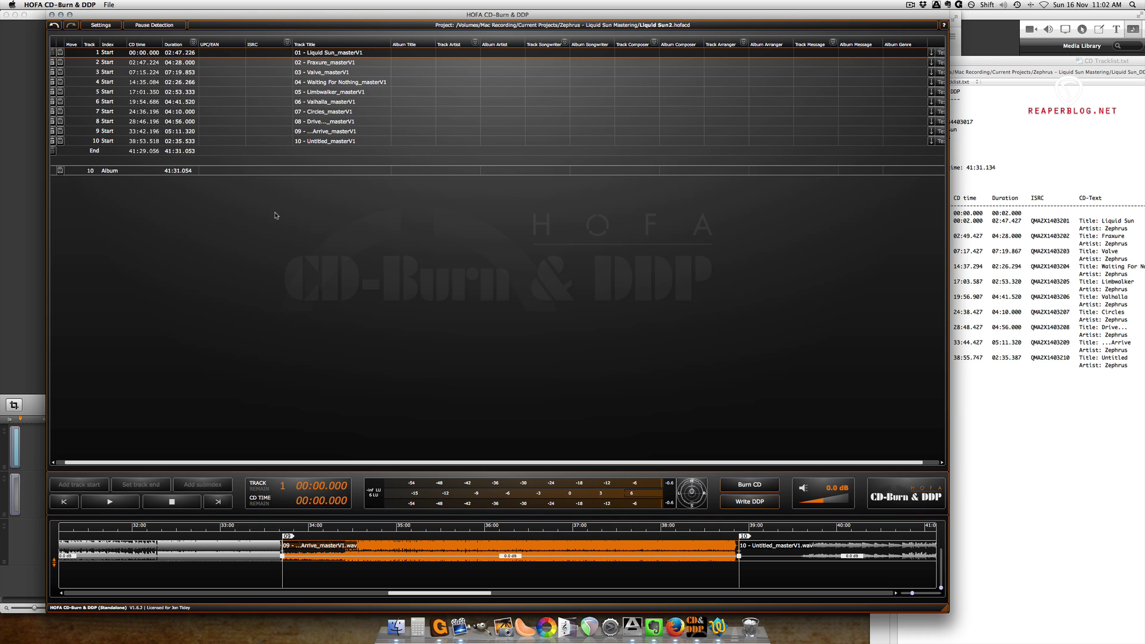
{"action": "left_click", "coordinate": [1036, 183]}
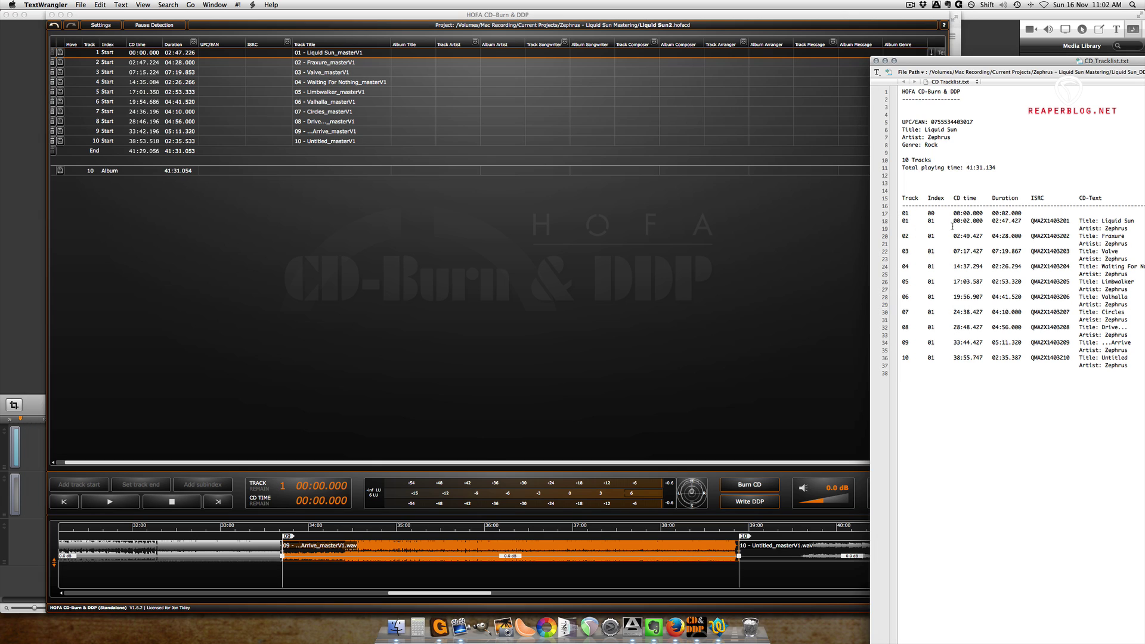
{"action": "left_click_drag", "start_coordinate": [932, 121], "coordinate": [973, 122]}
{"action": "key", "text": "super+c"}
{"action": "left_click", "coordinate": [521, 240]}
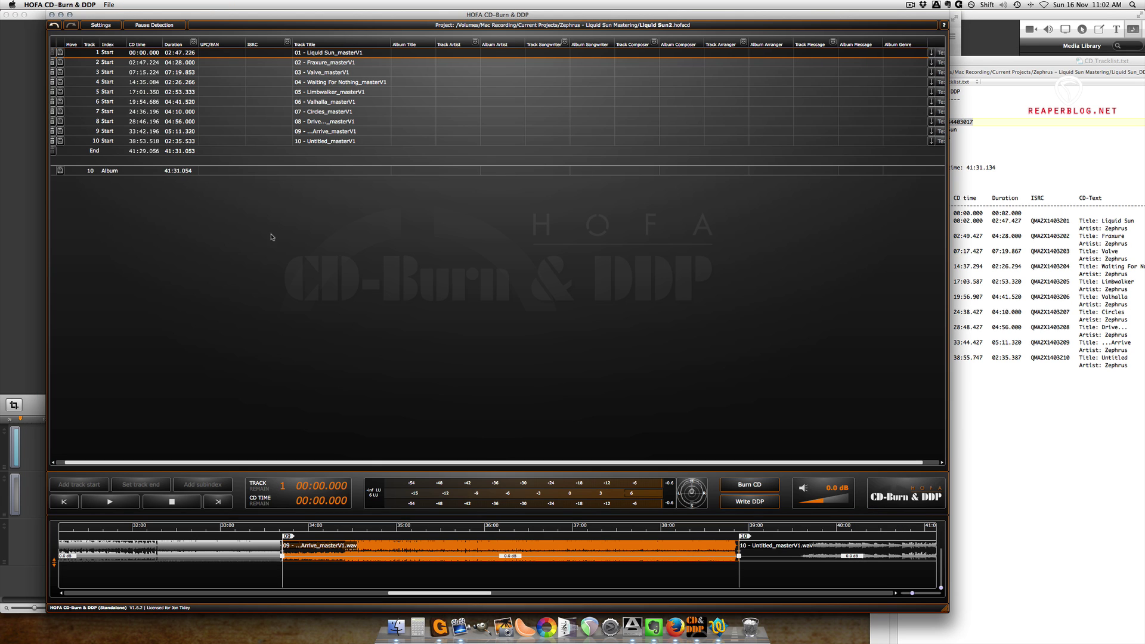
{"action": "double_click", "coordinate": [215, 54]}
{"action": "key", "text": "super+v"}
{"action": "key", "text": "Return"}
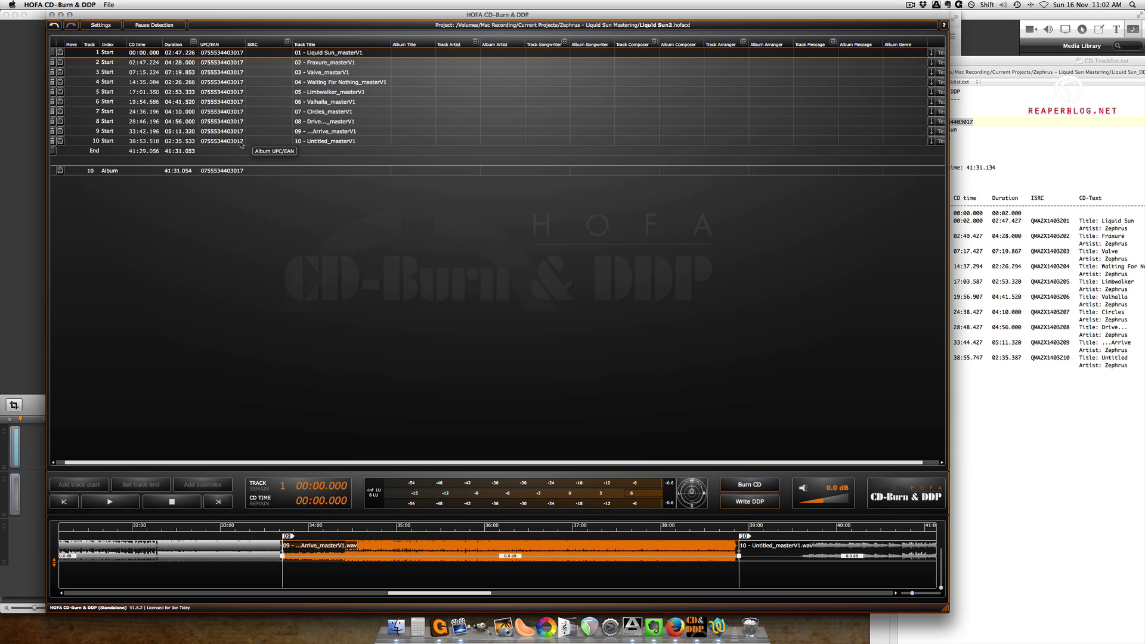
Step: Paste ISRC QMA2X1403201 into track 1 and auto-increment it through track 10
{"action": "left_click", "coordinate": [1026, 169]}
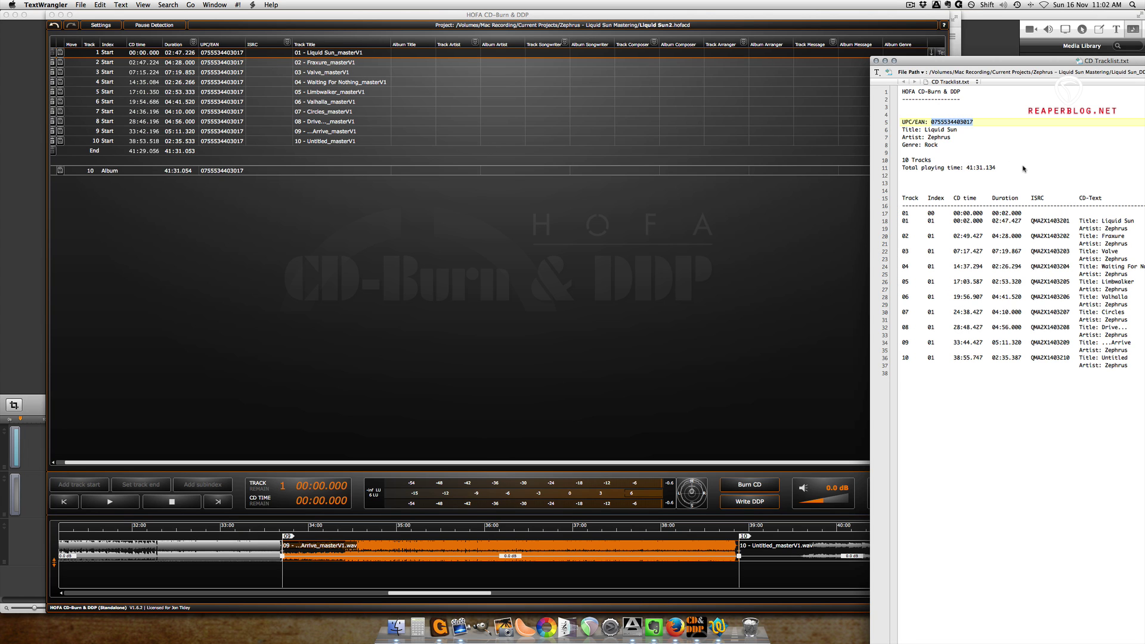
{"action": "left_click", "coordinate": [1031, 221]}
{"action": "left_click_drag", "start_coordinate": [1031, 222], "coordinate": [1071, 222]}
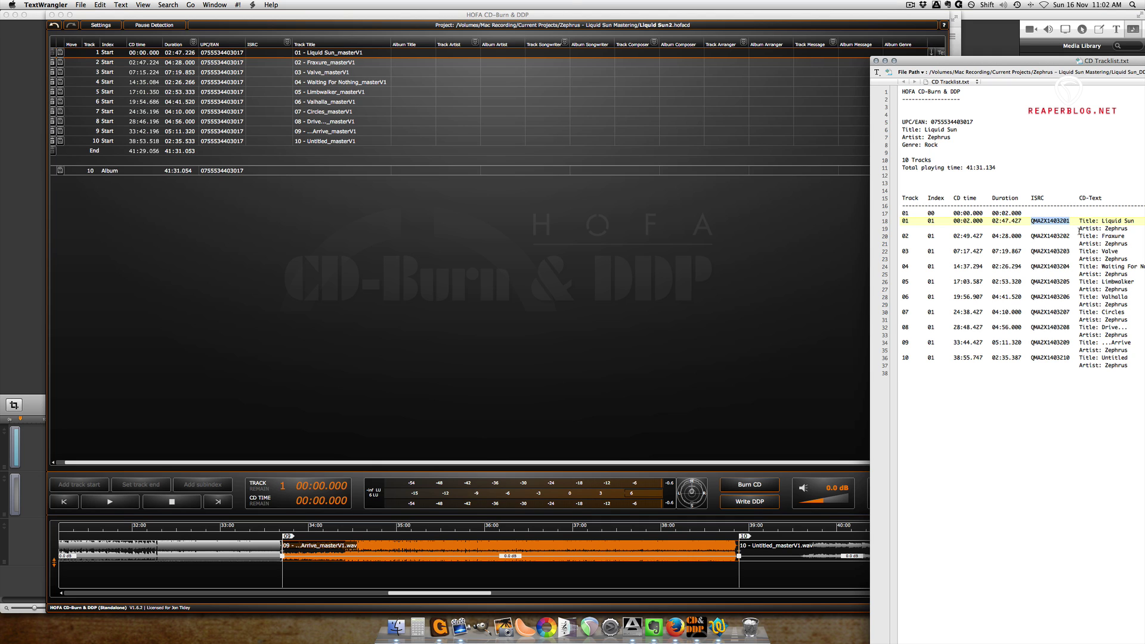
{"action": "key", "text": "super+c"}
{"action": "left_click", "coordinate": [268, 56]}
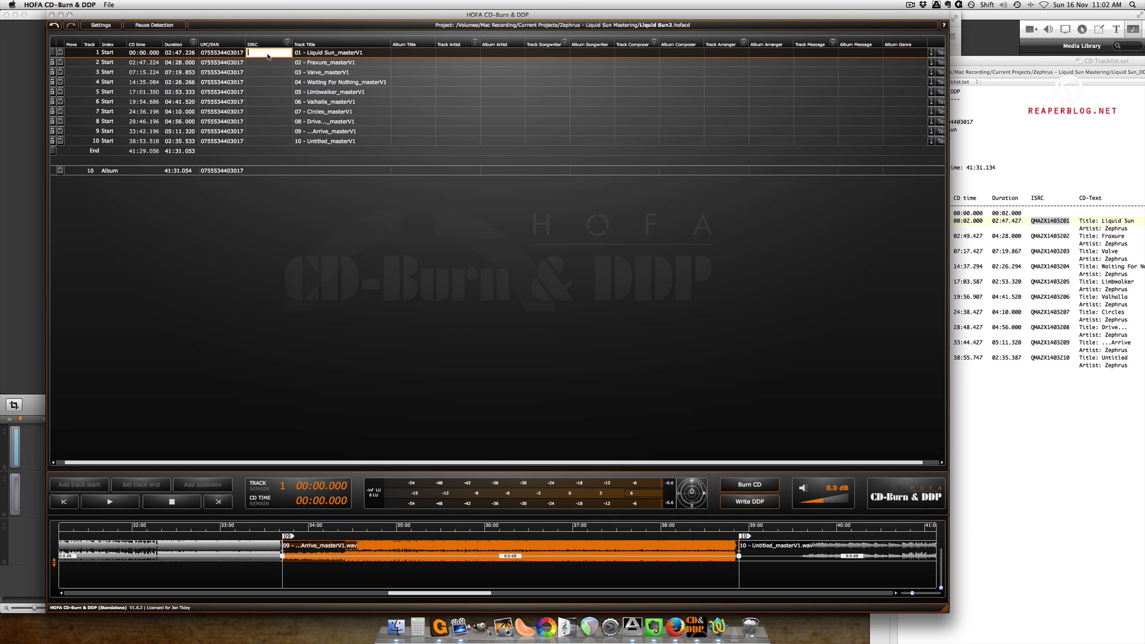
{"action": "key", "text": "super+v"}
{"action": "key", "text": "Return"}
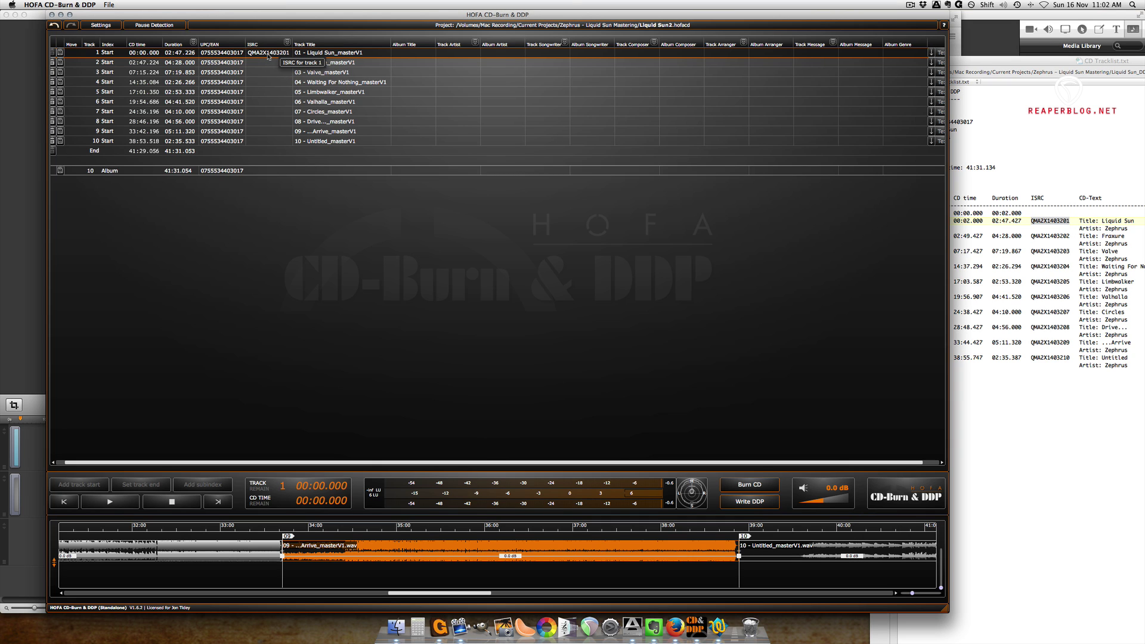
{"action": "left_click", "coordinate": [288, 43]}
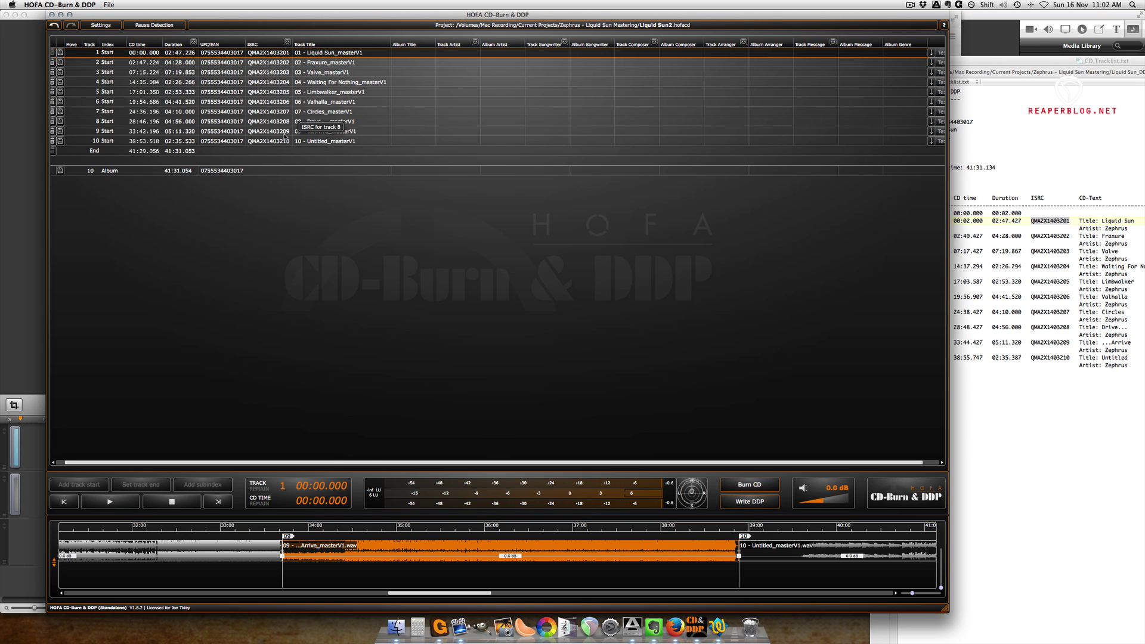
Step: Set the CD-Text album title to 'Liquid Sun'
{"action": "left_click", "coordinate": [412, 52]}
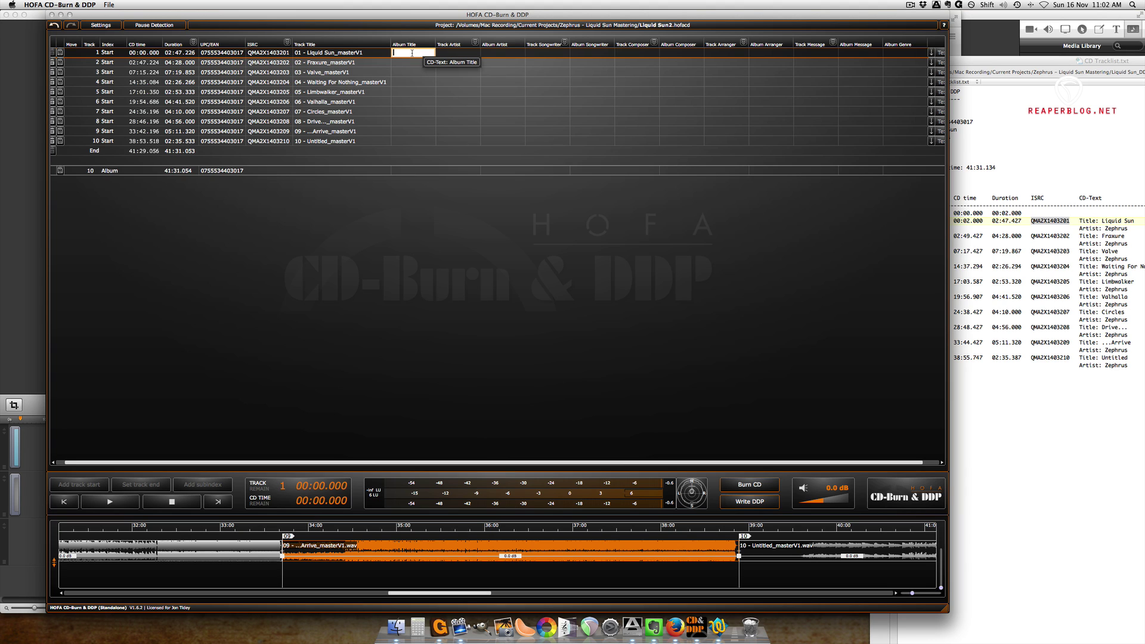
{"action": "type", "text": "Liquied"}
{"action": "key", "text": "BackSpace"}
{"action": "type", "text": "d Sun"}
{"action": "key", "text": "Return"}
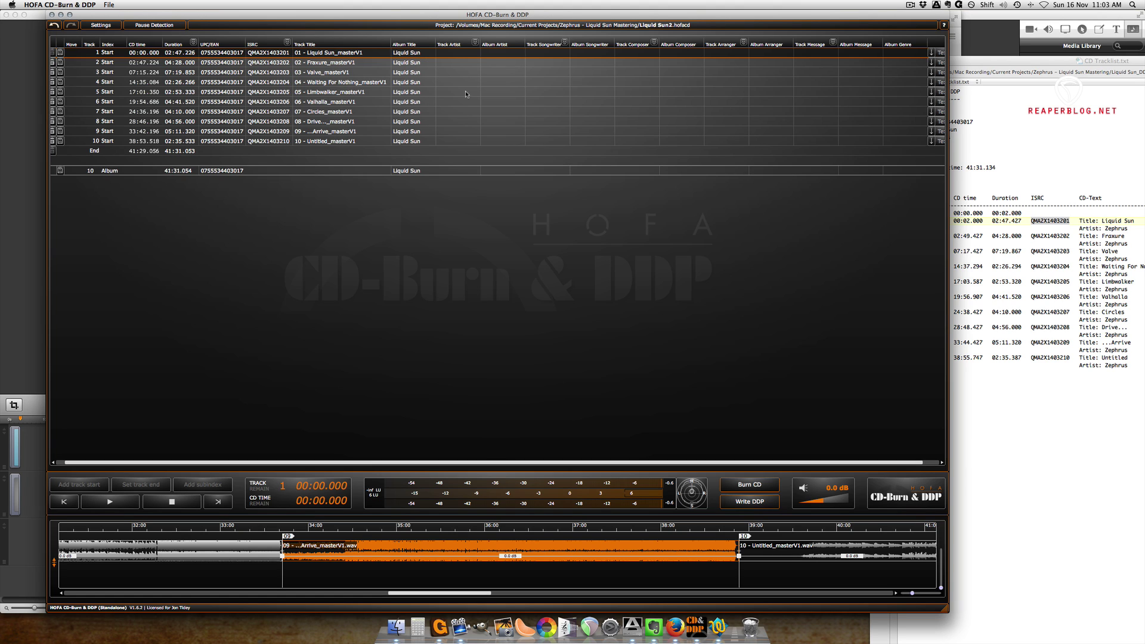
Step: Set track 1's artist to Zephyrus and fill it down to every track's artist fields
{"action": "left_click", "coordinate": [458, 52]}
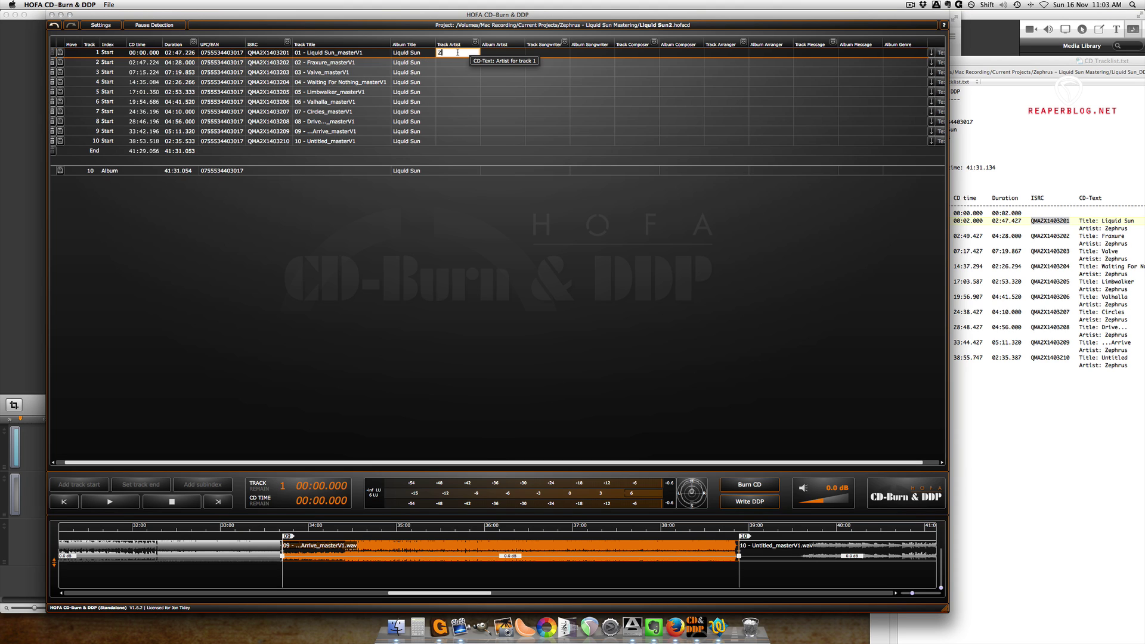
{"action": "type", "text": "Zephrus"}
{"action": "key", "text": "Return"}
{"action": "left_click", "coordinate": [475, 43]}
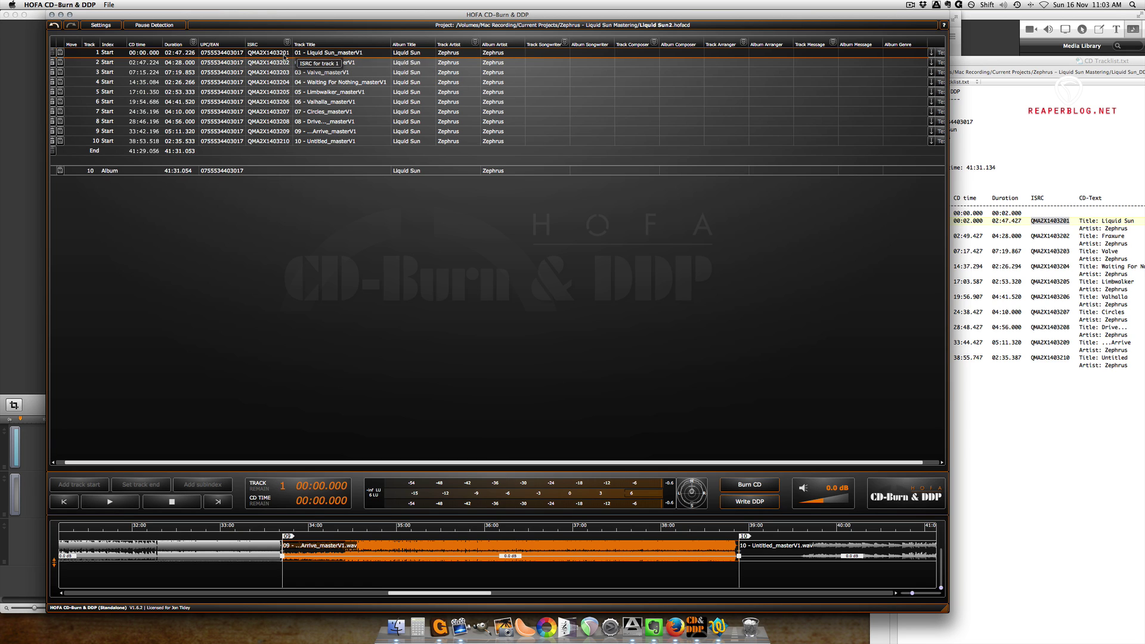
Step: Remove '01 - ' and '_masterV1' from track 1's title, leaving 'Liquid Sun'
{"action": "double_click", "coordinate": [339, 53]}
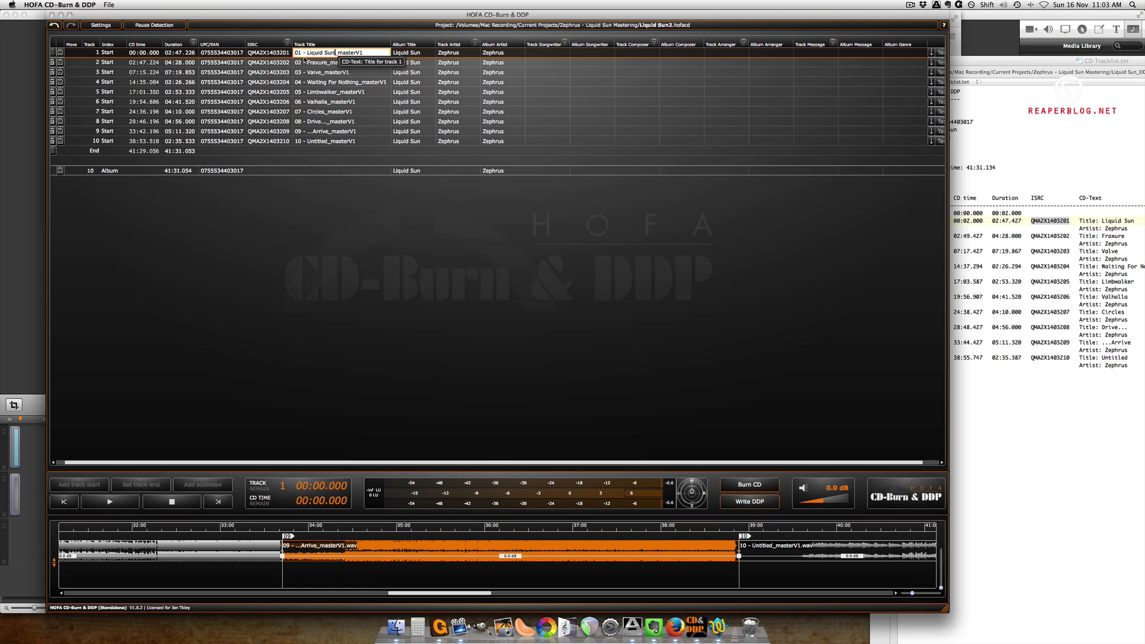
{"action": "left_click", "coordinate": [305, 52]}
{"action": "left_click_drag", "start_coordinate": [305, 52], "coordinate": [294, 52]}
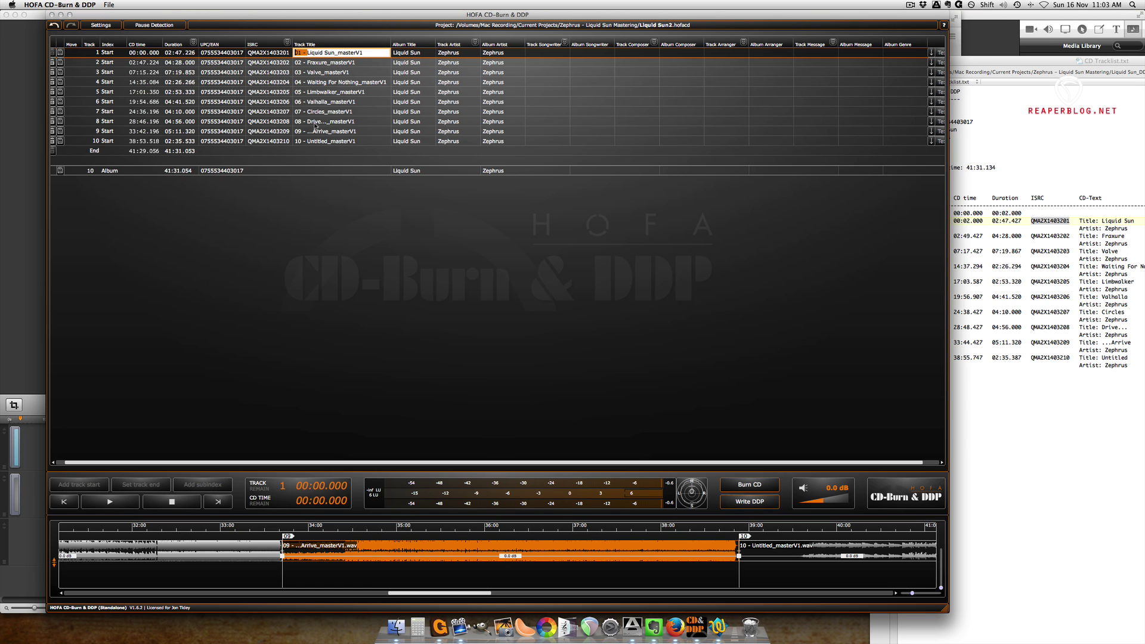
{"action": "key", "text": "BackSpace"}
{"action": "left_click_drag", "start_coordinate": [322, 53], "coordinate": [352, 52]}
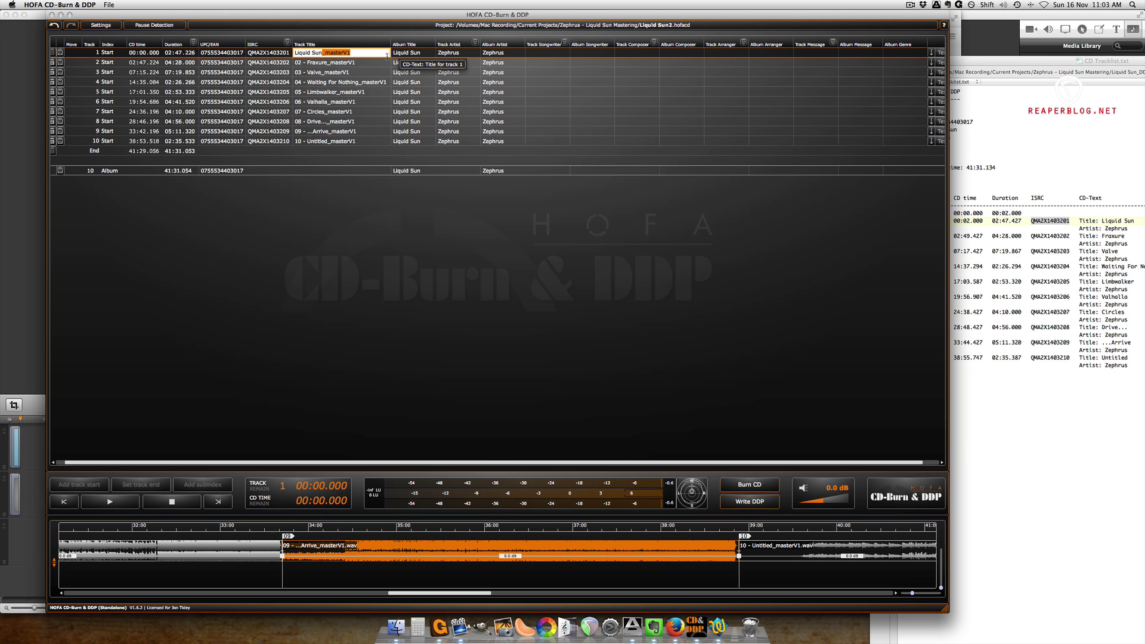
{"action": "key", "text": "BackSpace"}
{"action": "key", "text": "Return"}
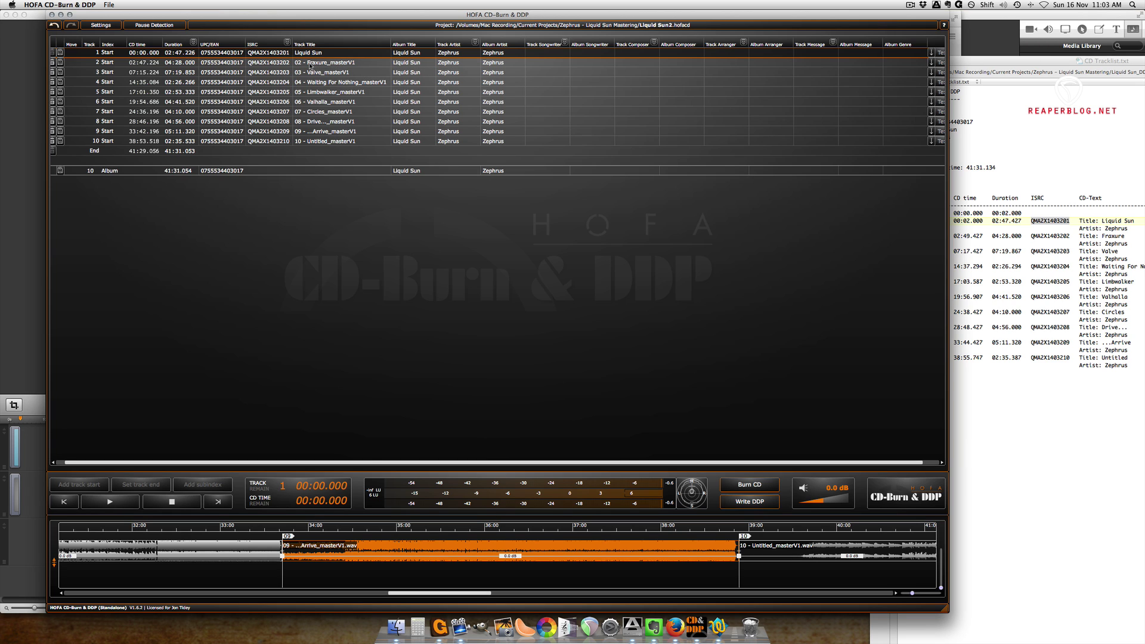
Step: Trim the number prefixes and suffixes from track 2 and 3 titles, e.g. 'Fraxure'
{"action": "double_click", "coordinate": [308, 62]}
{"action": "left_click_drag", "start_coordinate": [309, 62], "coordinate": [387, 63]}
{"action": "key", "text": "BackSpace"}
{"action": "key", "text": "BackSpace"}
{"action": "key", "text": "Return"}
{"action": "double_click", "coordinate": [308, 72]}
{"action": "left_click_drag", "start_coordinate": [308, 71], "coordinate": [294, 71]}
{"action": "key", "text": "BackSpace"}
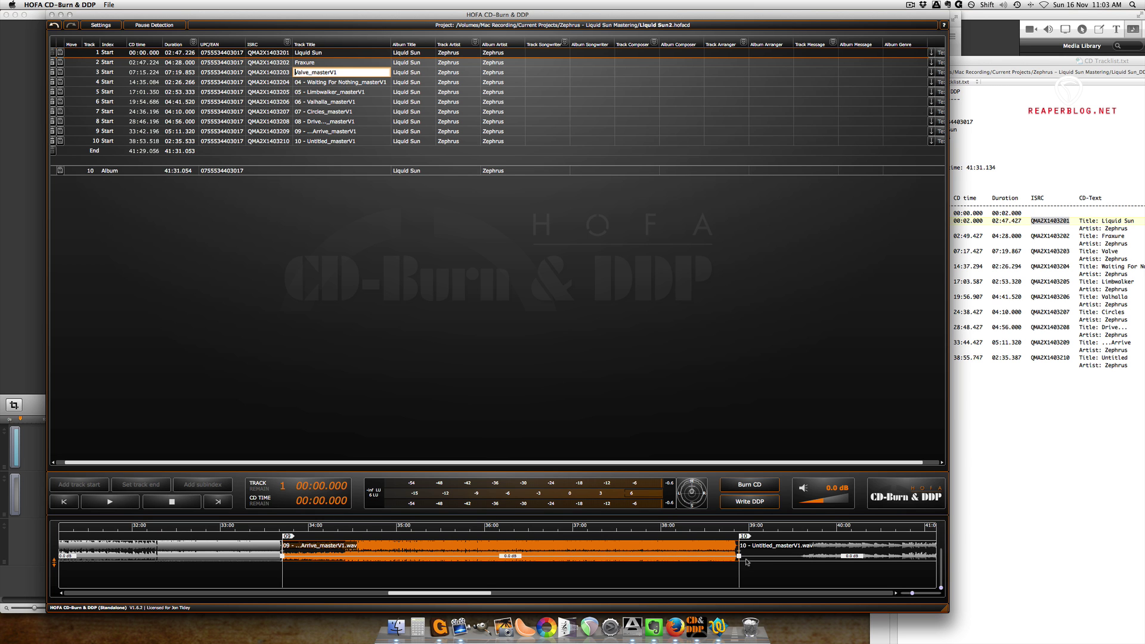
{"action": "left_click", "coordinate": [590, 586]}
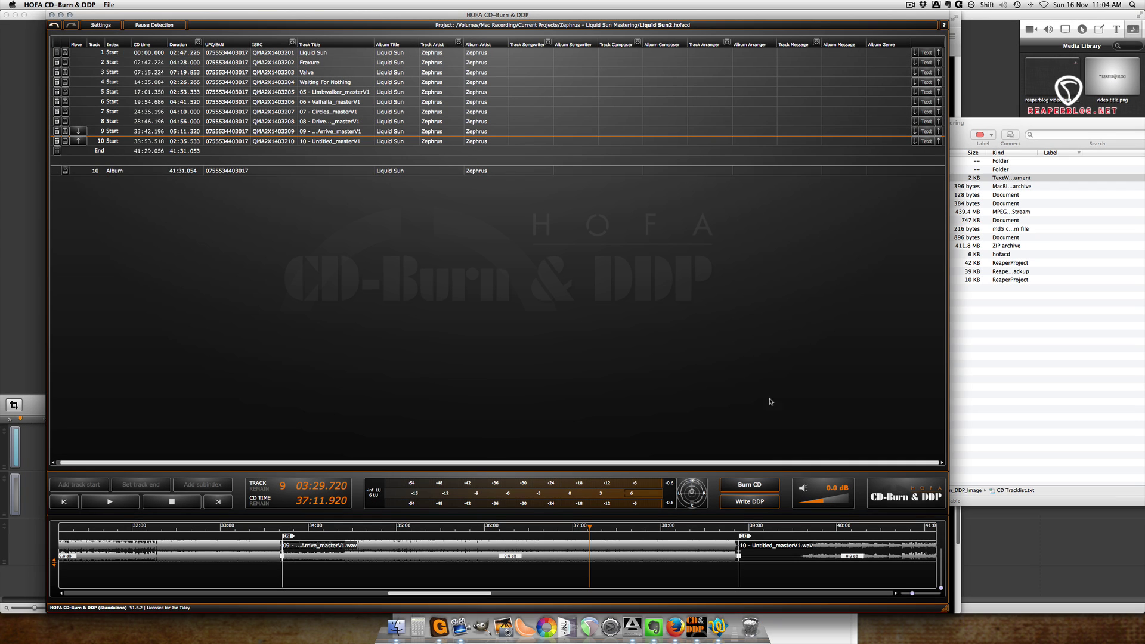
Step: Write a DDP image of the project with the Desktop as destination folder
{"action": "left_click", "coordinate": [756, 505]}
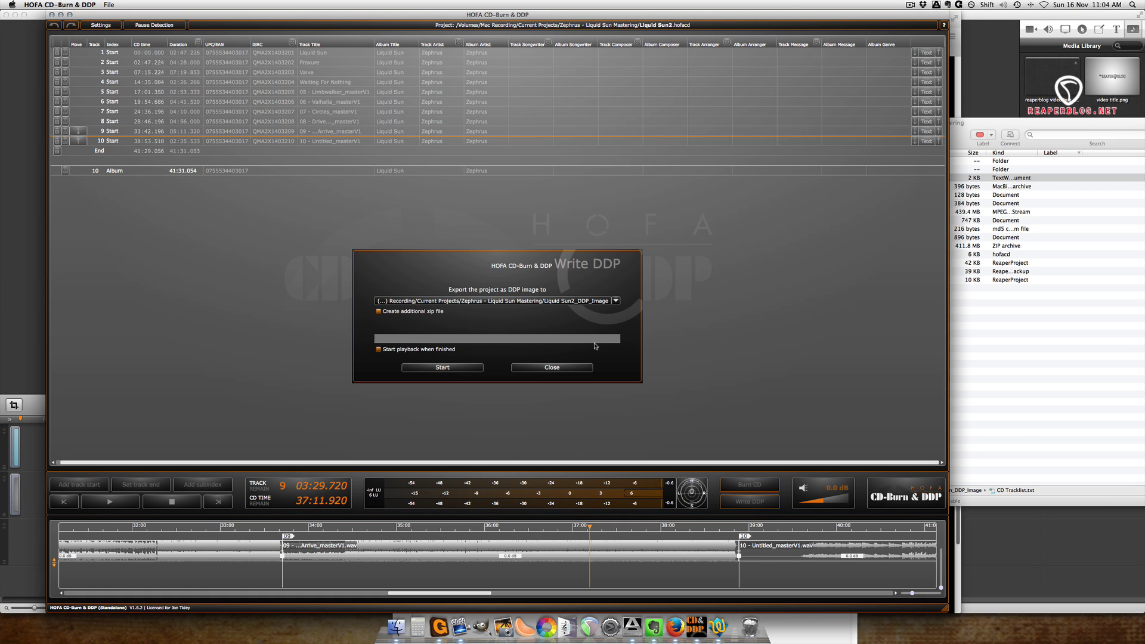
{"action": "left_click", "coordinate": [550, 301]}
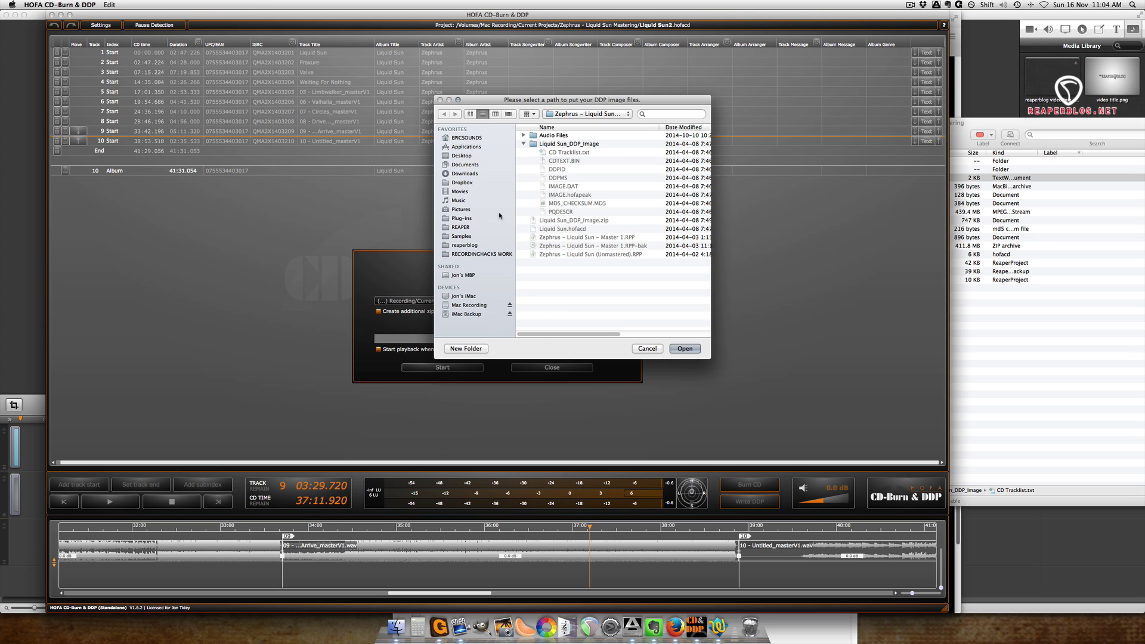
{"action": "left_click", "coordinate": [464, 156]}
{"action": "left_click", "coordinate": [685, 349]}
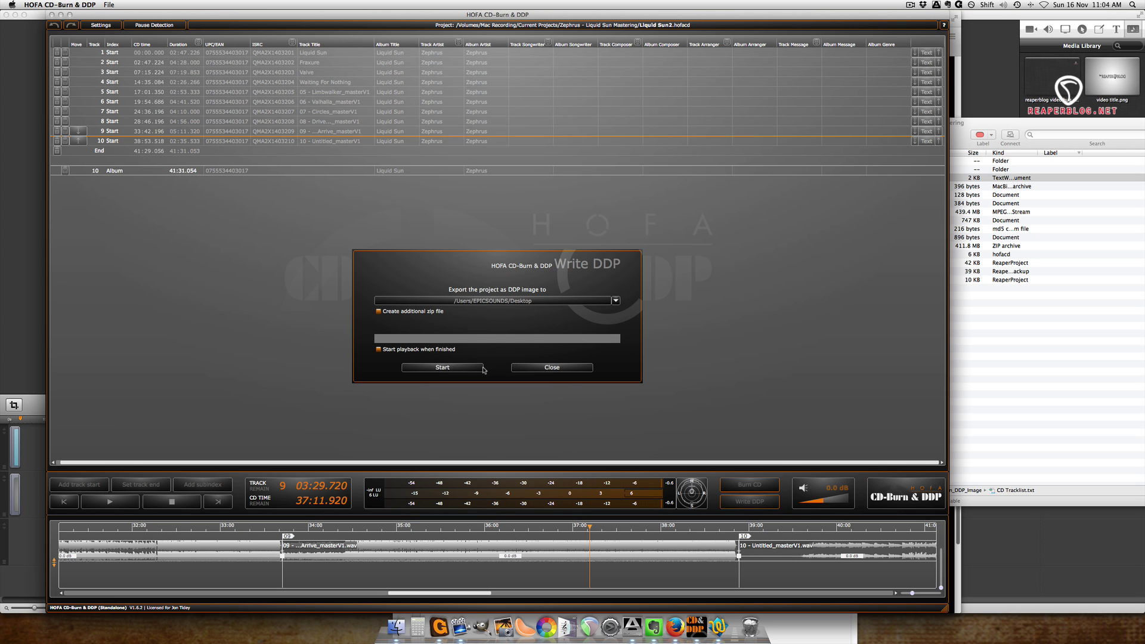
{"action": "left_click", "coordinate": [480, 368]}
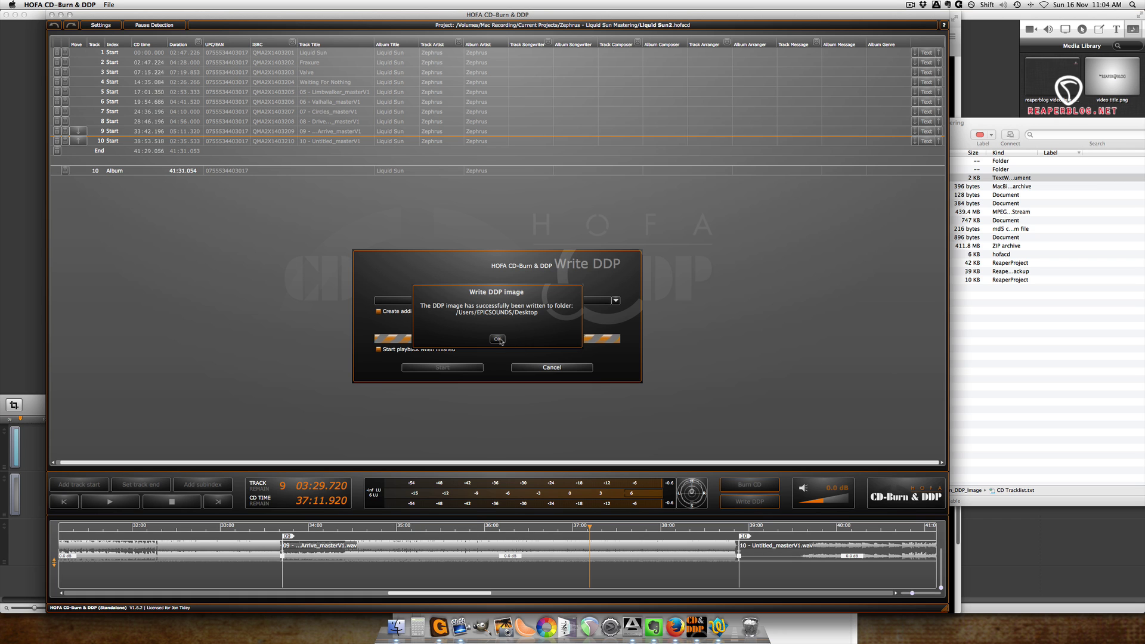
Step: Acknowledge the successful DDP write and close the export window
{"action": "left_click", "coordinate": [500, 340]}
{"action": "left_click", "coordinate": [527, 365]}
{"action": "left_click", "coordinate": [1005, 358]}
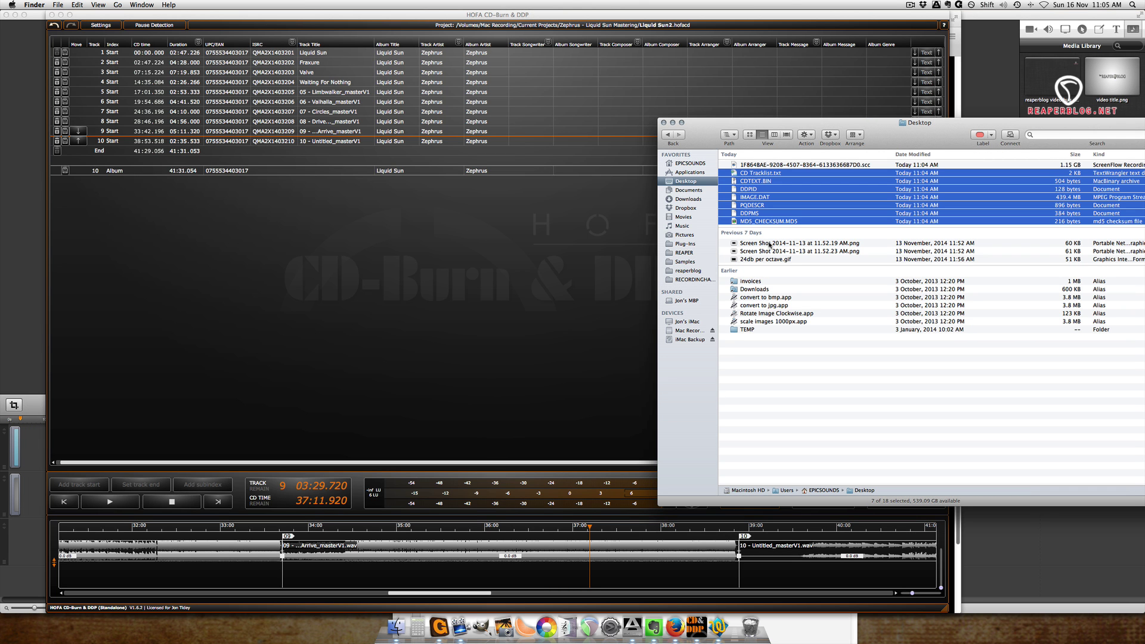
Step: Quick Look CD Tracklist.txt on the Desktop, then return to the Liquid Sun2 project
{"action": "left_click", "coordinate": [838, 386]}
{"action": "left_click", "coordinate": [761, 172]}
{"action": "key", "text": "space"}
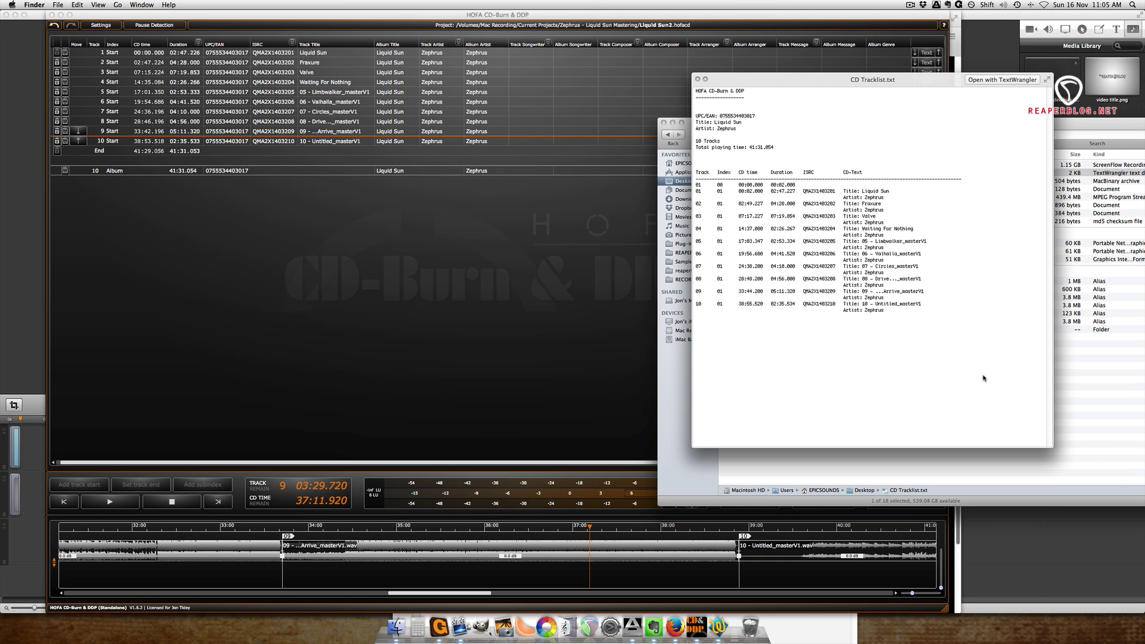
{"action": "key", "text": "space"}
{"action": "left_click", "coordinate": [556, 369]}
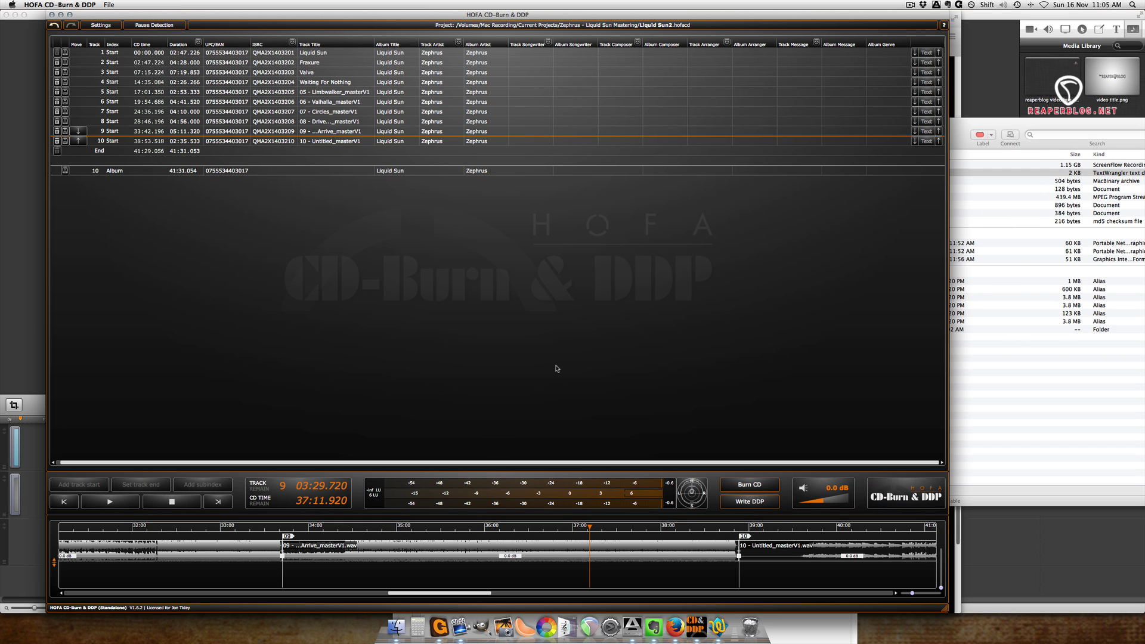